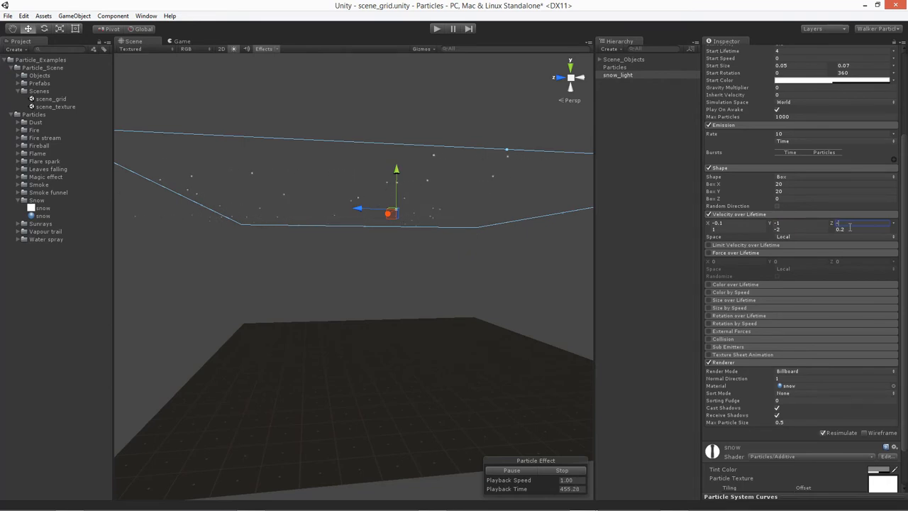
In snow_light's Velocity over Lifetime, set the second X value to 0.1 and the first Z value to -2
{"action": "key", "text": "Return"}
{"action": "left_click", "coordinate": [722, 233]}
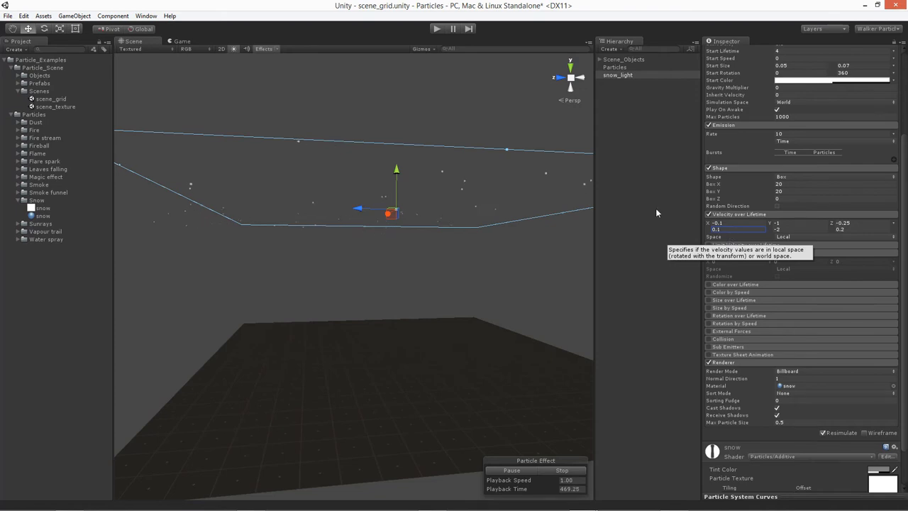
{"action": "type", "text": "0.1"}
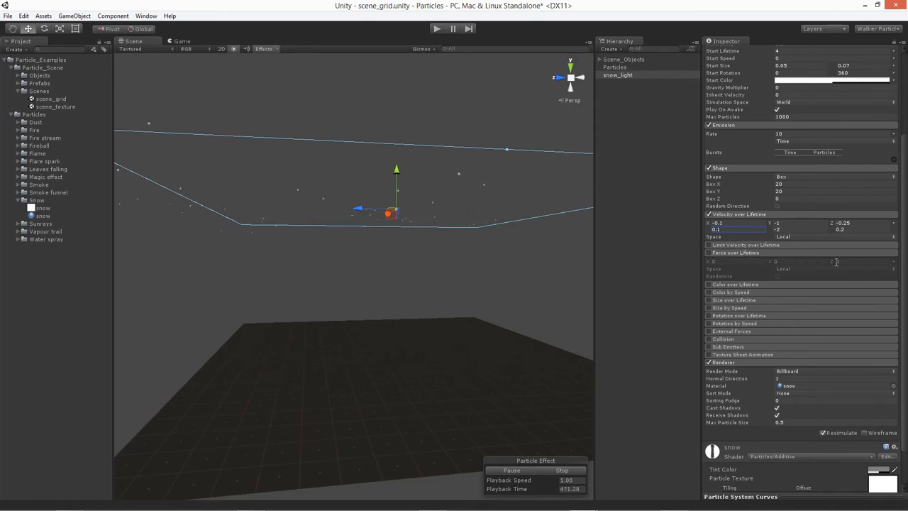
{"action": "left_click", "coordinate": [861, 226]}
{"action": "type", "text": "-2"}
{"action": "left_click", "coordinate": [851, 230]}
Set the Velocity over Lifetime Y range to -0.1 and -0.2
{"action": "left_click_drag", "start_coordinate": [249, 254], "coordinate": [637, 313], "text": "alt"}
{"action": "left_click", "coordinate": [804, 224]}
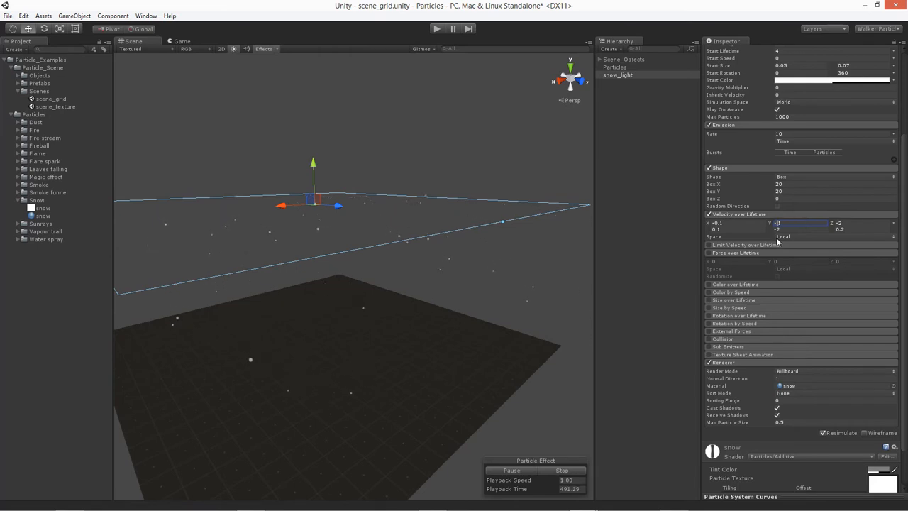
{"action": "type", "text": "-0.1"}
{"action": "left_click", "coordinate": [782, 231]}
{"action": "type", "text": "-.2"}
Set the second Y value of Velocity over Lifetime to 0.2
{"action": "left_click_drag", "start_coordinate": [214, 344], "coordinate": [395, 265], "text": "alt"}
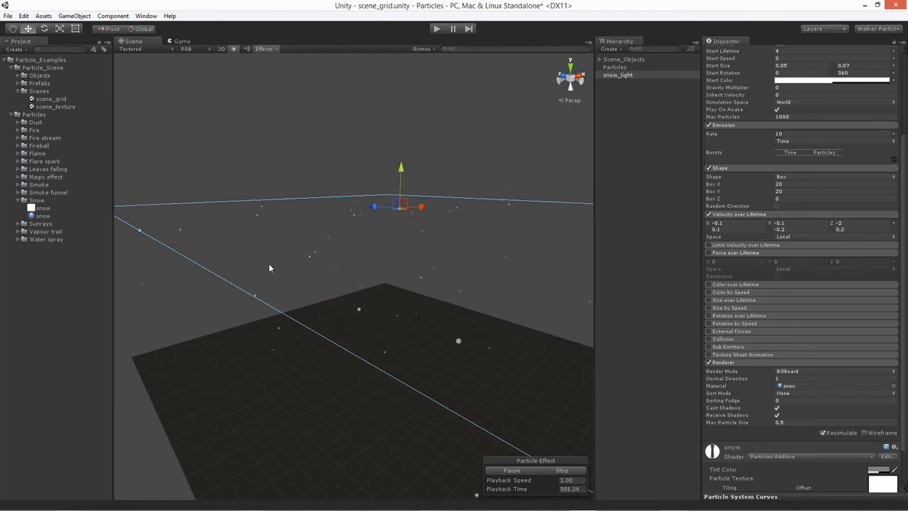
{"action": "left_click_drag", "start_coordinate": [269, 263], "coordinate": [443, 274], "text": "alt"}
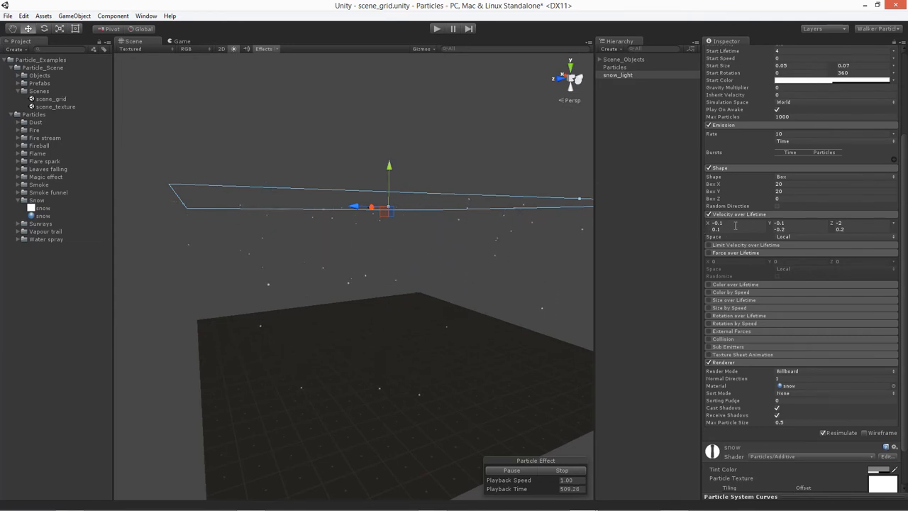
{"action": "left_click_drag", "start_coordinate": [277, 304], "coordinate": [252, 286], "text": "alt"}
{"action": "left_click_drag", "start_coordinate": [514, 287], "coordinate": [350, 287], "text": "alt"}
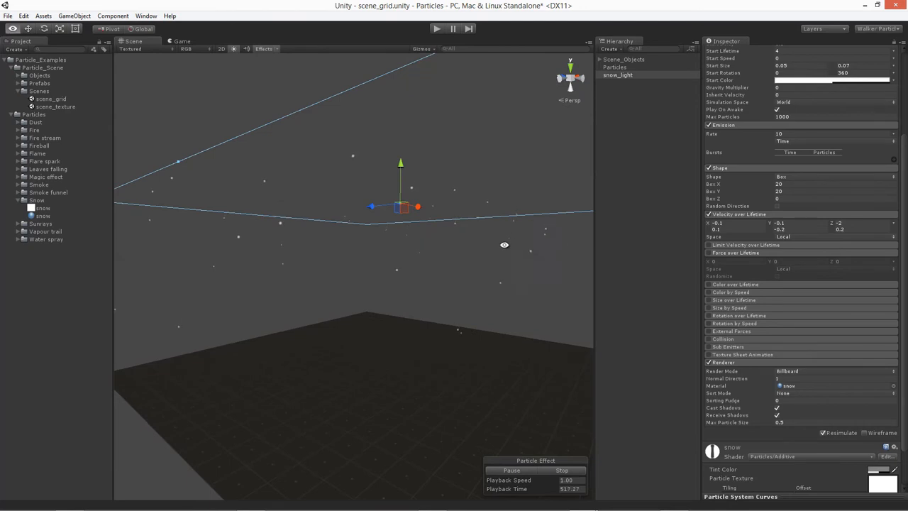
{"action": "mouse_move", "coordinate": [505, 246]}
{"action": "left_mouse_down", "text": "alt"}
{"action": "mouse_move", "coordinate": [487, 258]}
{"action": "mouse_move", "coordinate": [505, 250]}
{"action": "left_mouse_up", "text": "alt"}
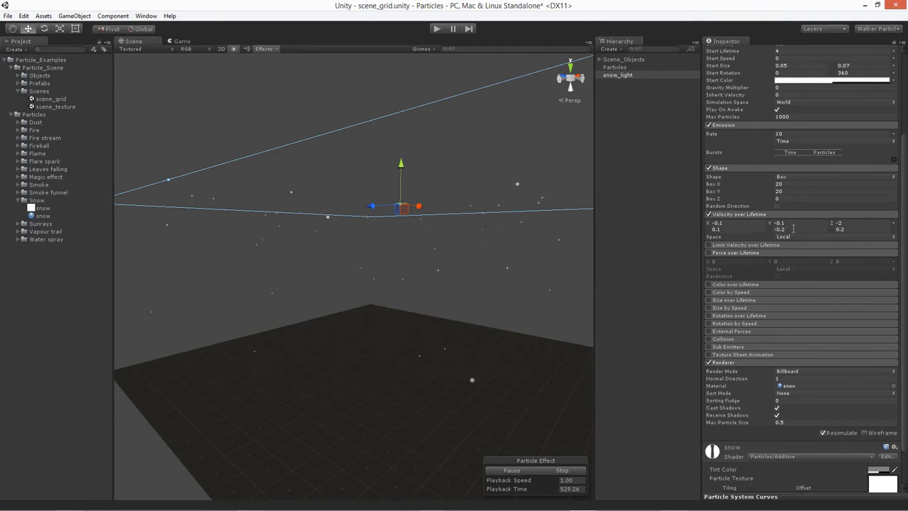
{"action": "left_click", "coordinate": [794, 228]}
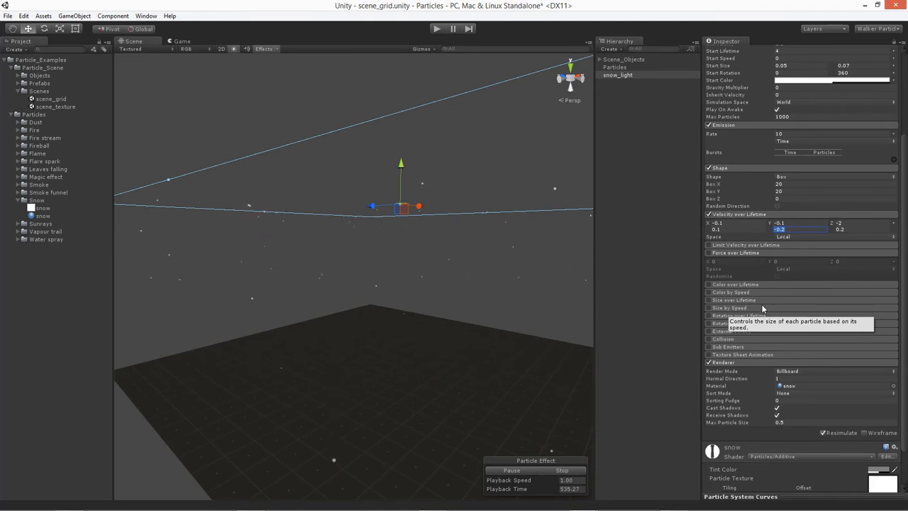
{"action": "type", "text": ".2"}
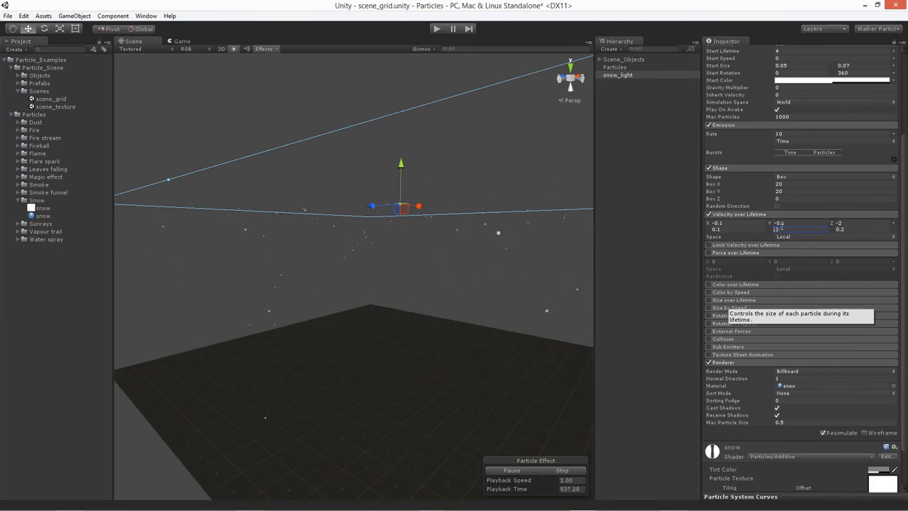
Reduce the second Y value of Velocity over Lifetime to 0.1
{"action": "left_click", "coordinate": [792, 224]}
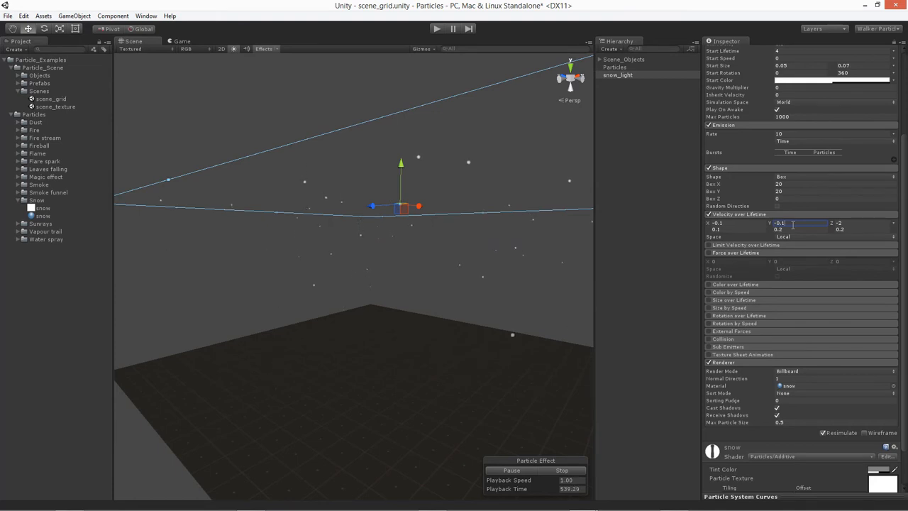
{"action": "double_click", "coordinate": [793, 224]}
{"action": "key", "text": "Tab"}
{"action": "type", "text": "-1"}
{"action": "key", "text": "Return"}
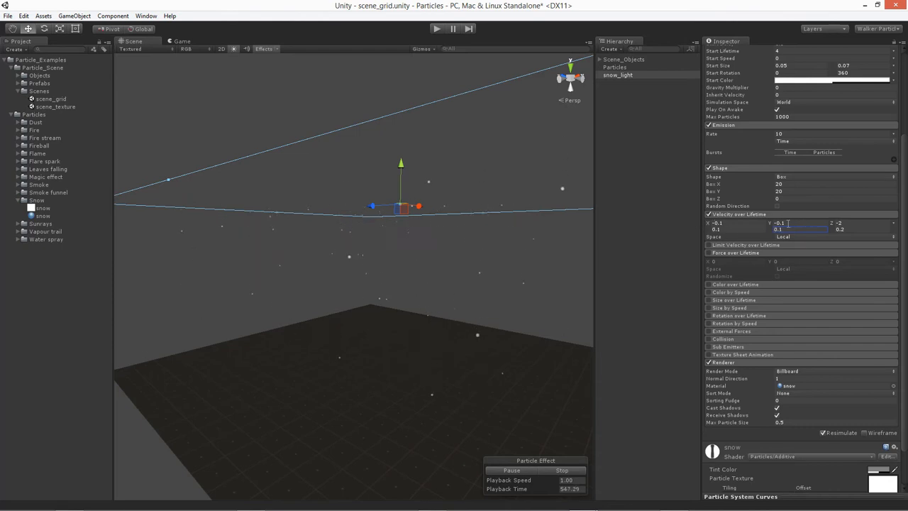
Enable Force over Lifetime and make its values Random Between Two Constants
{"action": "left_click_drag", "start_coordinate": [408, 260], "coordinate": [310, 277], "text": "alt"}
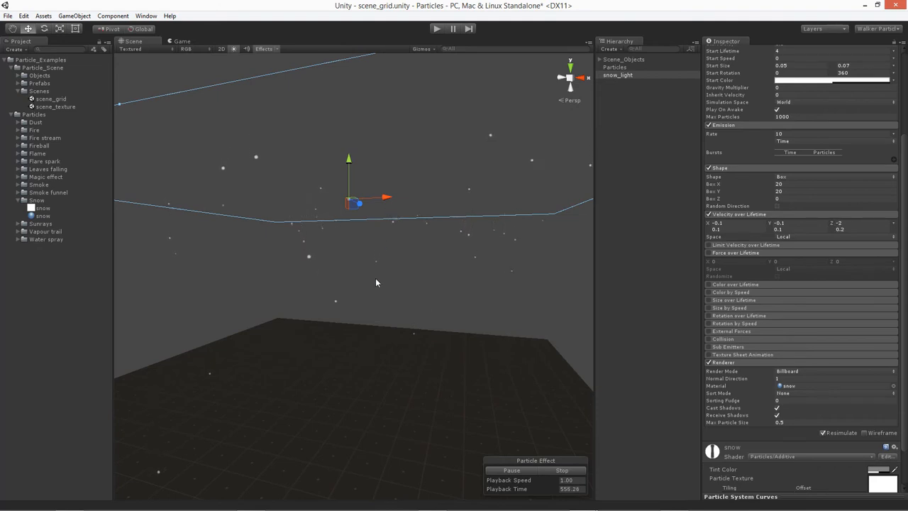
{"action": "left_click_drag", "start_coordinate": [281, 281], "coordinate": [318, 279], "text": "alt"}
{"action": "scroll", "coordinate": [319, 277], "scroll_direction": "down", "scroll_amount": 3}
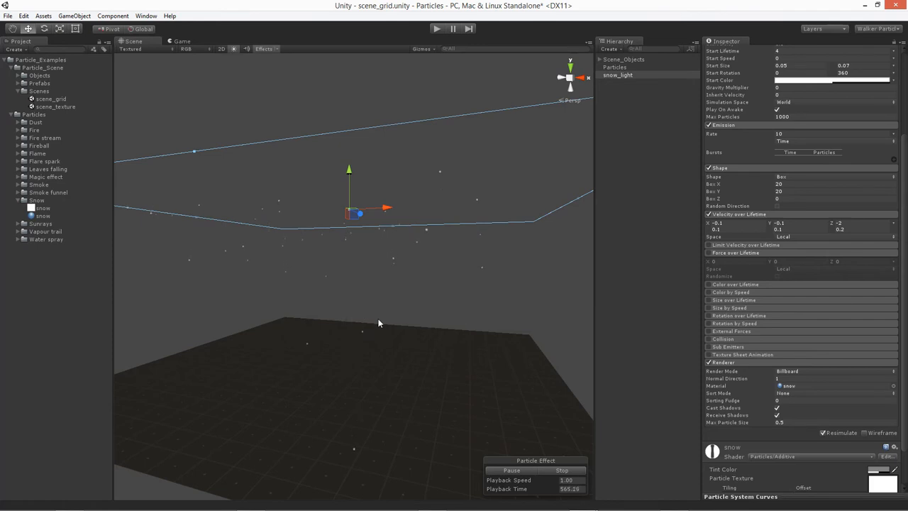
{"action": "left_click", "coordinate": [708, 253]}
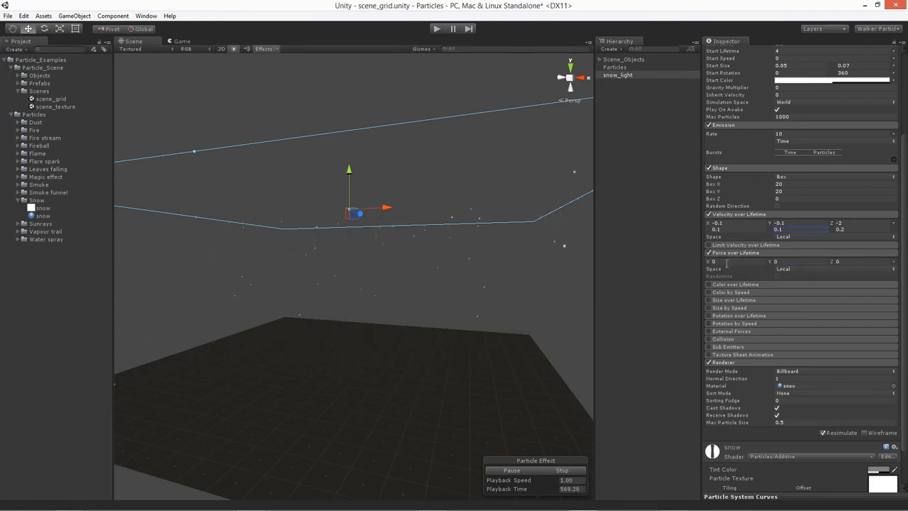
{"action": "left_click", "coordinate": [895, 262]}
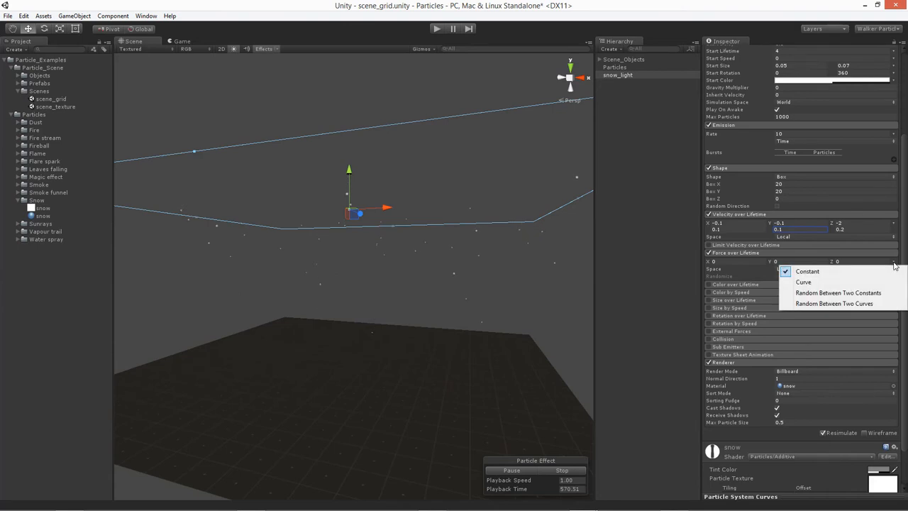
{"action": "left_click", "coordinate": [852, 294]}
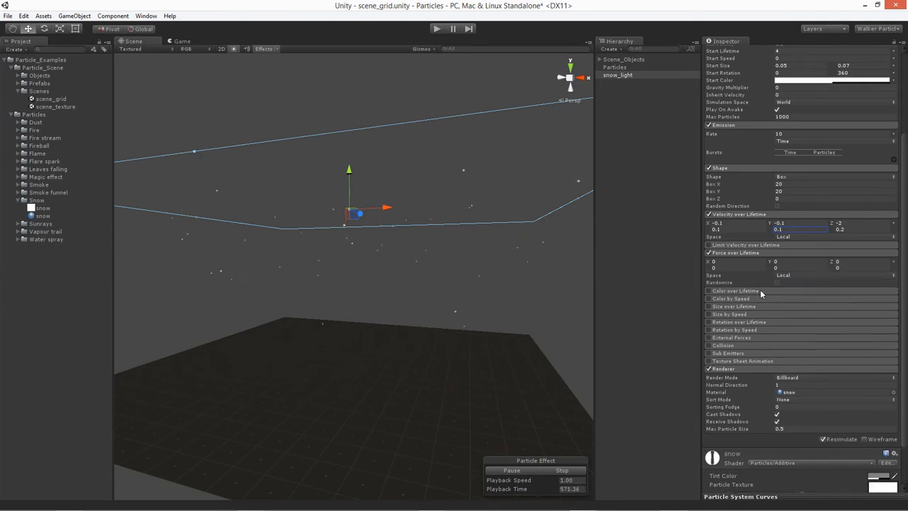
Set the Force over Lifetime X and Y ranges to -0.2 and 0.2 each
{"action": "left_click", "coordinate": [719, 261]}
{"action": "key", "text": "Tab"}
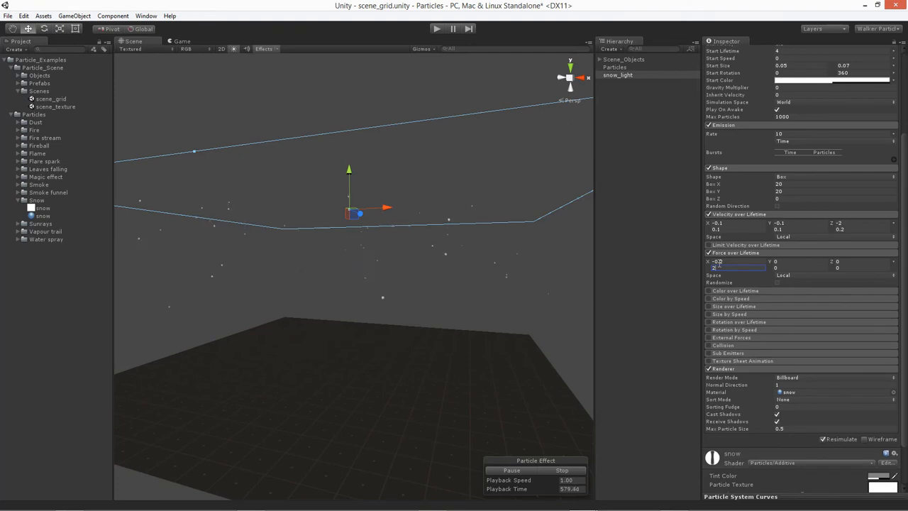
{"action": "key", "text": "Tab"}
{"action": "left_click", "coordinate": [721, 267]}
{"action": "type", "text": "-2"}
{"action": "left_click", "coordinate": [791, 262]}
{"action": "type", "text": "-0.2"}
{"action": "key", "text": "Tab"}
{"action": "type", "text": "0.2"}
Set the Force over Lifetime Z range to -1 and -1.5
{"action": "left_click", "coordinate": [848, 262]}
{"action": "type", "text": "-2"}
{"action": "type", "text": "-1.5"}
Weaken the Force over Lifetime Z range to -0.5 and -0.75
{"action": "left_click_drag", "start_coordinate": [274, 298], "coordinate": [421, 292], "text": "alt"}
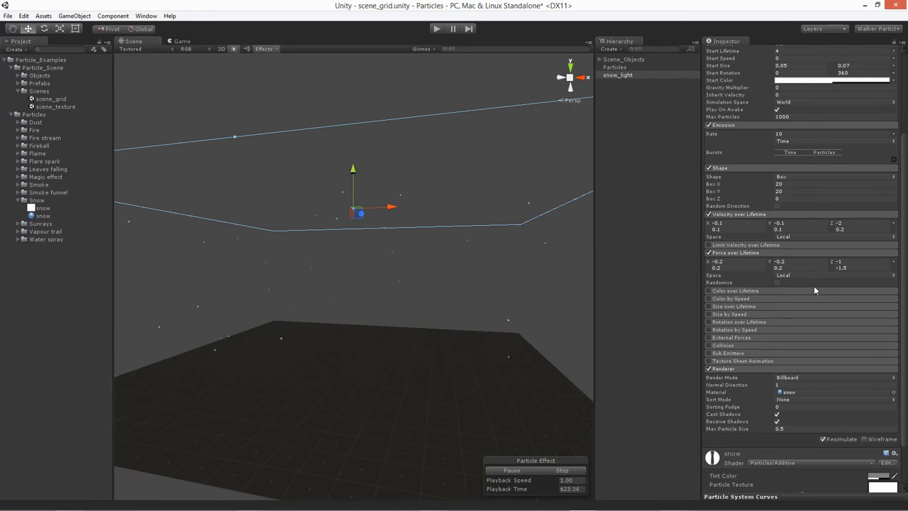
{"action": "left_click", "coordinate": [844, 261]}
{"action": "type", "text": "-1."}
{"action": "key", "text": "Tab"}
{"action": "type", "text": "-0.75"}
{"action": "key", "text": "Return"}
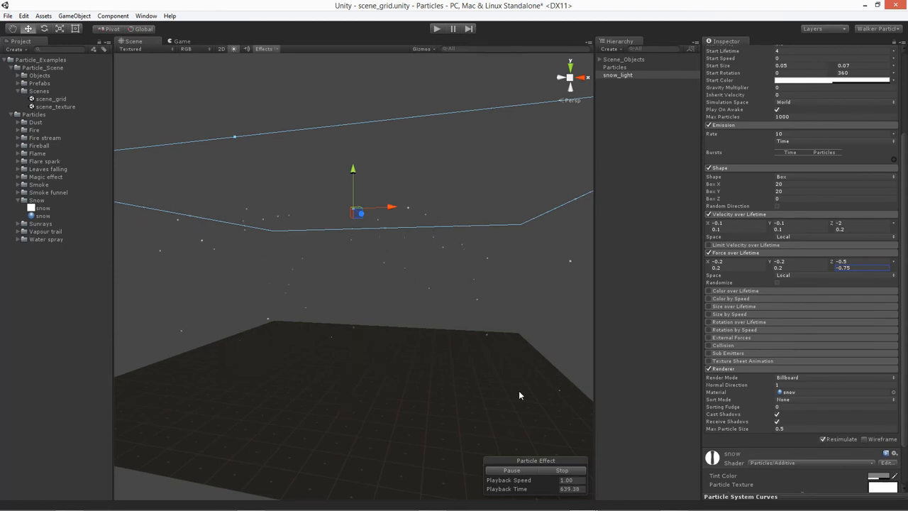
Set the snow's emission rate to 250 particles over time
{"action": "left_click_drag", "start_coordinate": [455, 314], "coordinate": [411, 320], "text": "alt"}
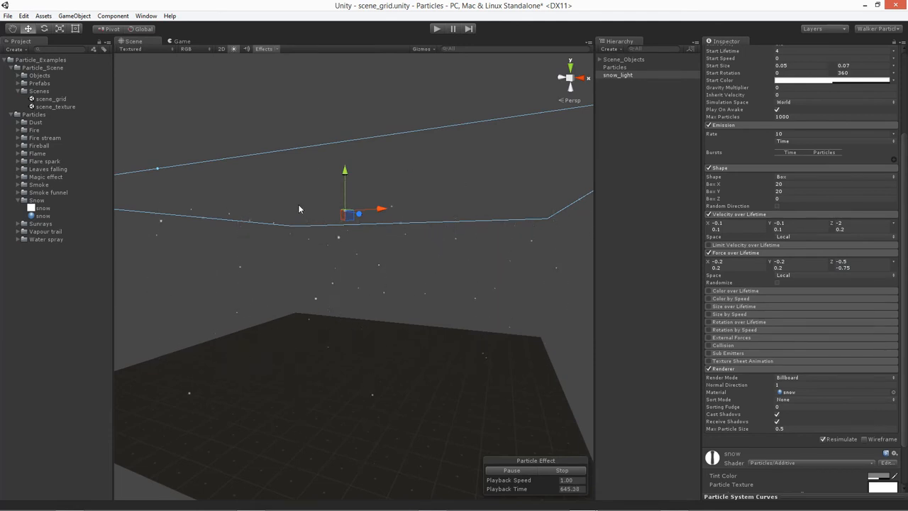
{"action": "left_click", "coordinate": [785, 133]}
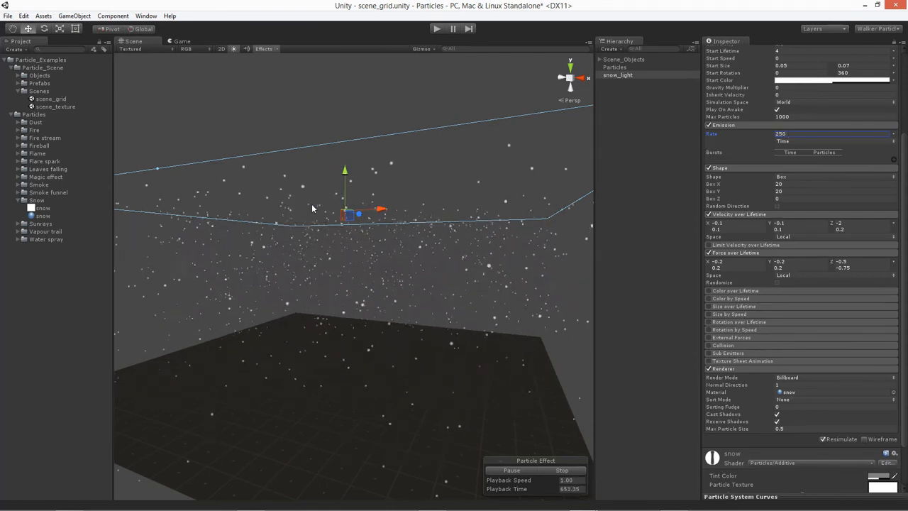
{"action": "key", "text": "alt"}
{"action": "left_click_drag", "start_coordinate": [225, 298], "coordinate": [233, 300], "text": "alt"}
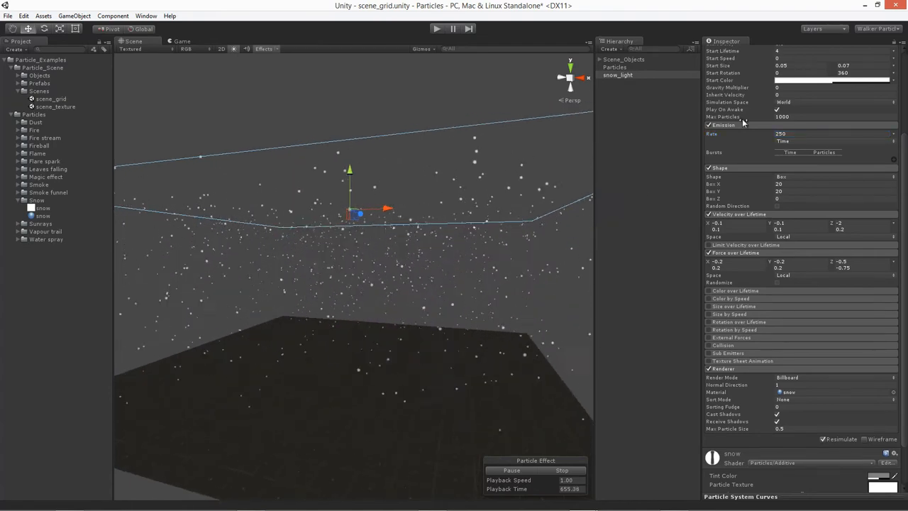
{"action": "left_click", "coordinate": [774, 136]}
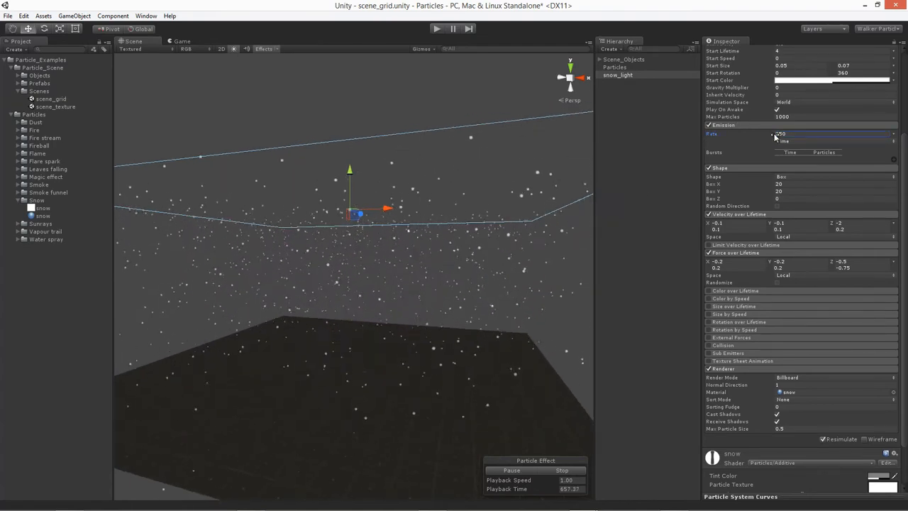
Set the first Z velocity value to -1 and the Force over Lifetime Z range to -0.25 and -0.5
{"action": "left_click_drag", "start_coordinate": [402, 242], "coordinate": [423, 252], "text": "alt"}
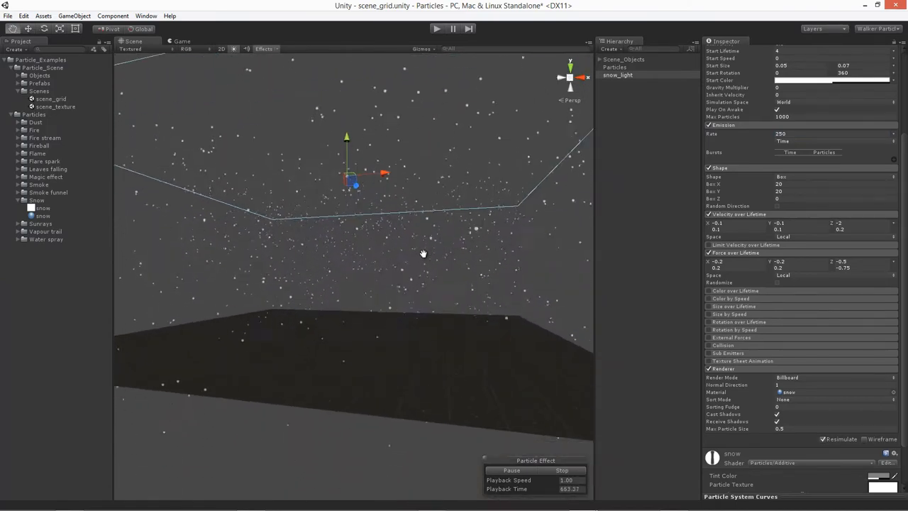
{"action": "scroll", "coordinate": [419, 256], "scroll_direction": "up", "scroll_amount": 4}
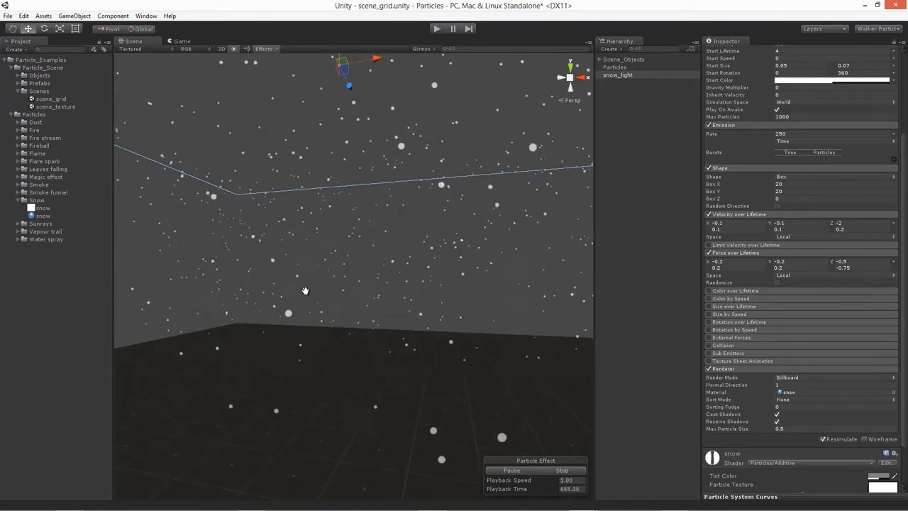
{"action": "middle_click_drag", "start_coordinate": [306, 290], "coordinate": [392, 338]}
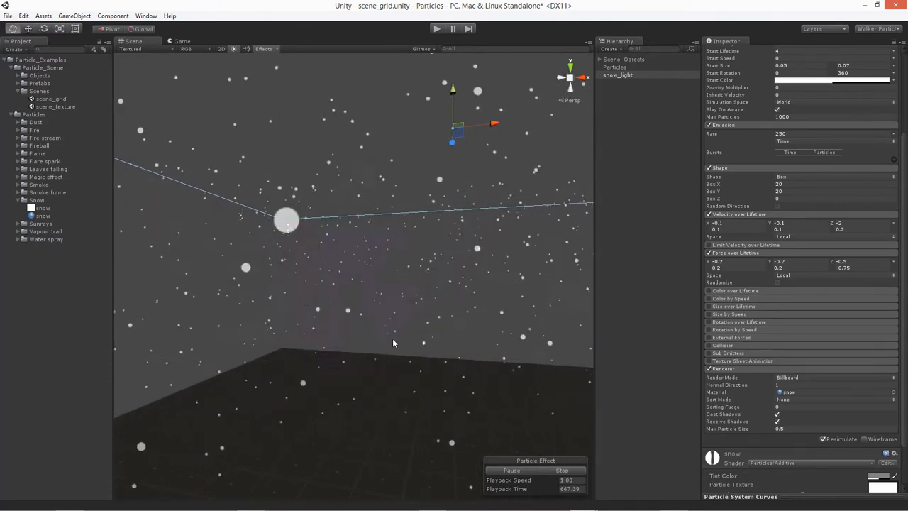
{"action": "scroll", "coordinate": [393, 334], "scroll_direction": "down", "scroll_amount": 3}
{"action": "middle_click_drag", "start_coordinate": [445, 314], "coordinate": [404, 318]}
{"action": "scroll", "coordinate": [418, 312], "scroll_direction": "down", "scroll_amount": 1}
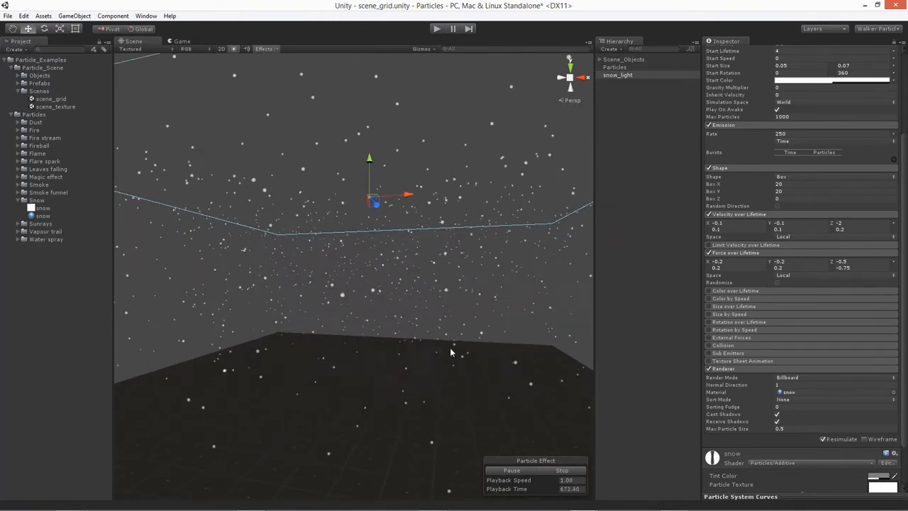
{"action": "left_click", "coordinate": [879, 262]}
{"action": "left_click", "coordinate": [848, 223]}
{"action": "type", "text": "-1"}
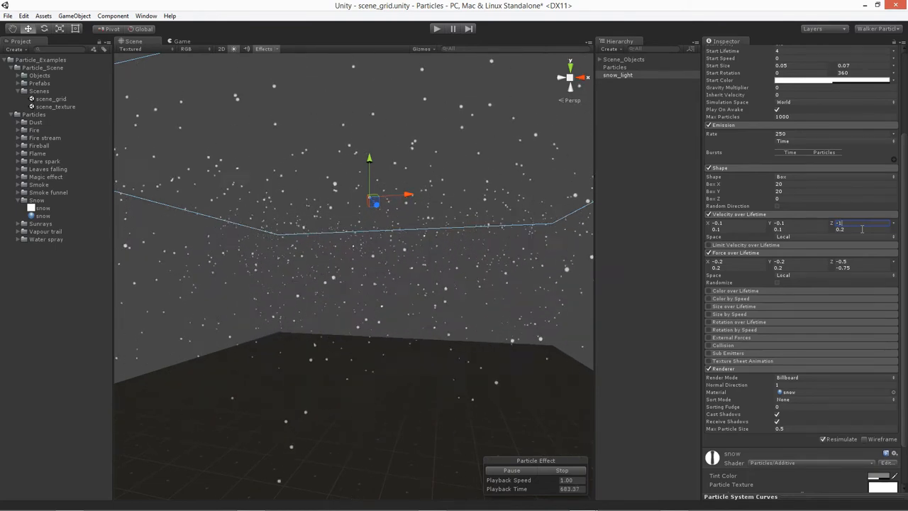
{"action": "left_click", "coordinate": [862, 229]}
{"action": "left_click", "coordinate": [847, 262]}
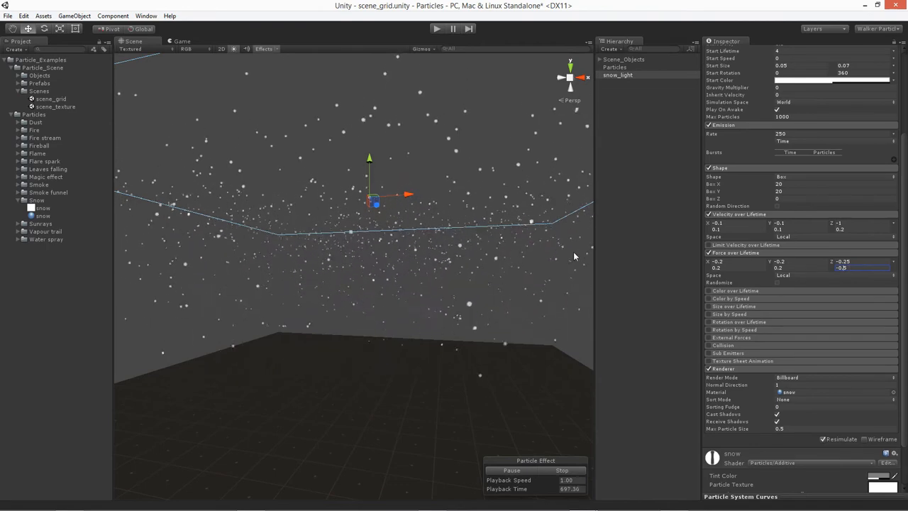
Raise the snow's emission rate to 1000 and check the density of the falling flakes
{"action": "left_click", "coordinate": [822, 137]}
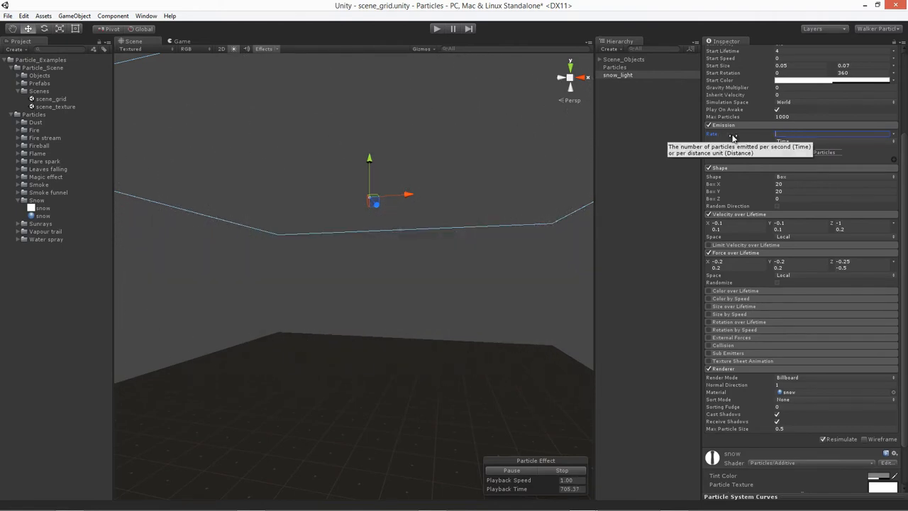
{"action": "type", "text": "000"}
{"action": "left_click_drag", "start_coordinate": [253, 252], "coordinate": [302, 281], "text": "alt"}
Lower the snow's emission rate to 300
{"action": "left_click", "coordinate": [711, 140]}
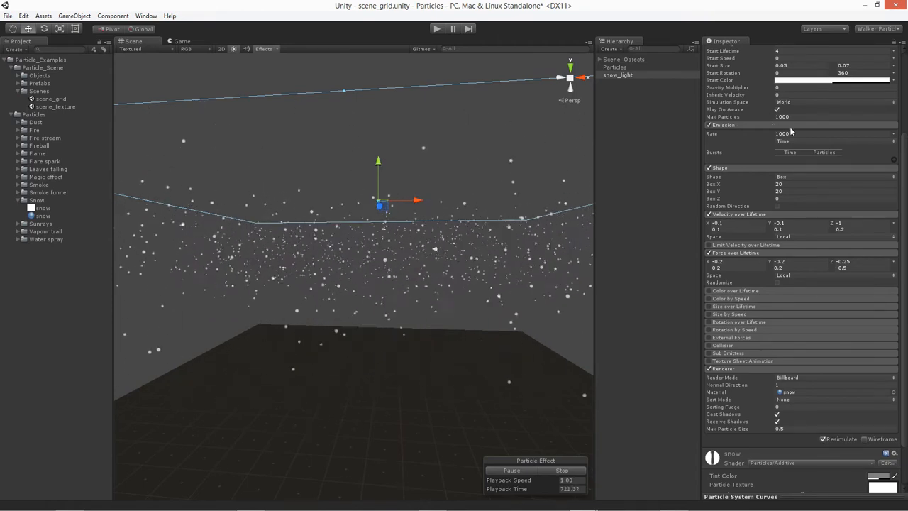
{"action": "left_click", "coordinate": [712, 134]}
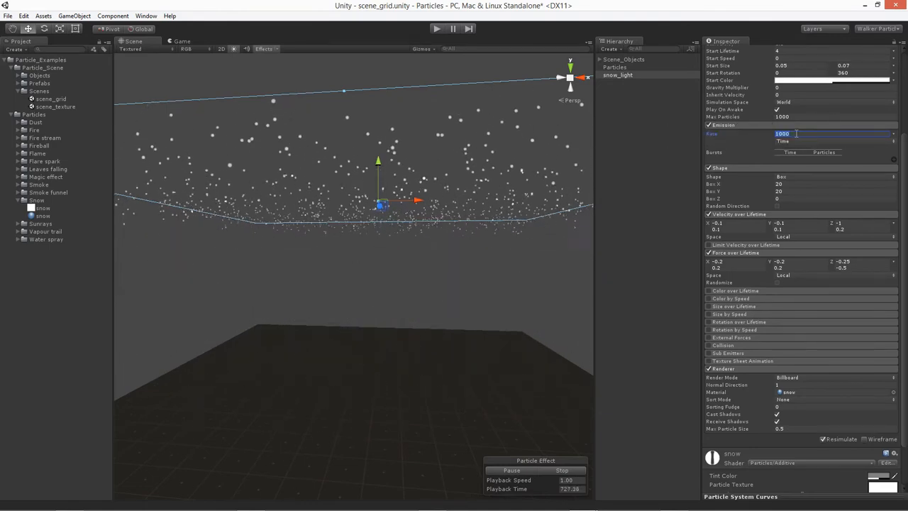
{"action": "type", "text": "30"}
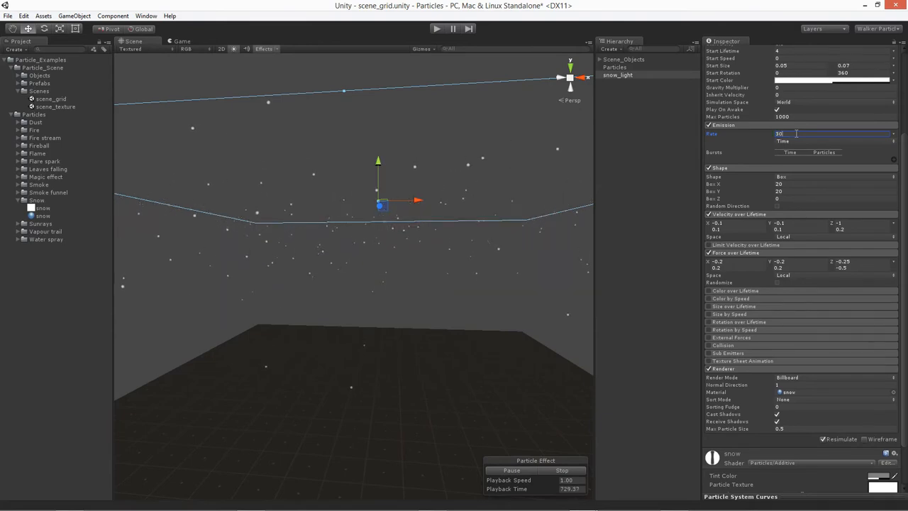
{"action": "type", "text": "0"}
Set the snow's emission rate to 150 and check the whole effect above the ground plane
{"action": "left_click_drag", "start_coordinate": [376, 298], "coordinate": [408, 306], "text": "alt"}
{"action": "left_click", "coordinate": [798, 133]}
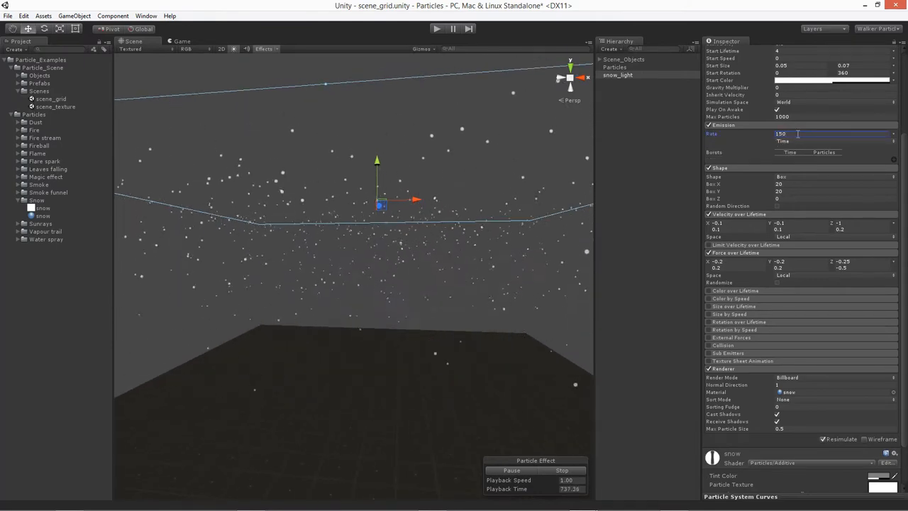
{"action": "type", "text": "150"}
{"action": "left_click_drag", "start_coordinate": [316, 309], "coordinate": [347, 305], "text": "alt"}
{"action": "scroll", "coordinate": [346, 307], "scroll_direction": "down", "scroll_amount": 3}
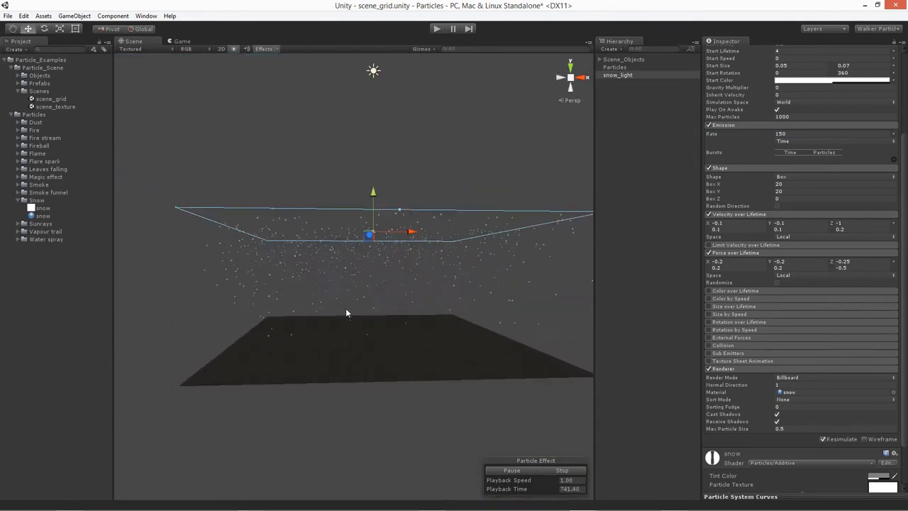
Examine how far the flakes fall above the ground plane from several angles and expand the Collision module's settings
{"action": "scroll", "coordinate": [481, 318], "scroll_direction": "up", "scroll_amount": 4}
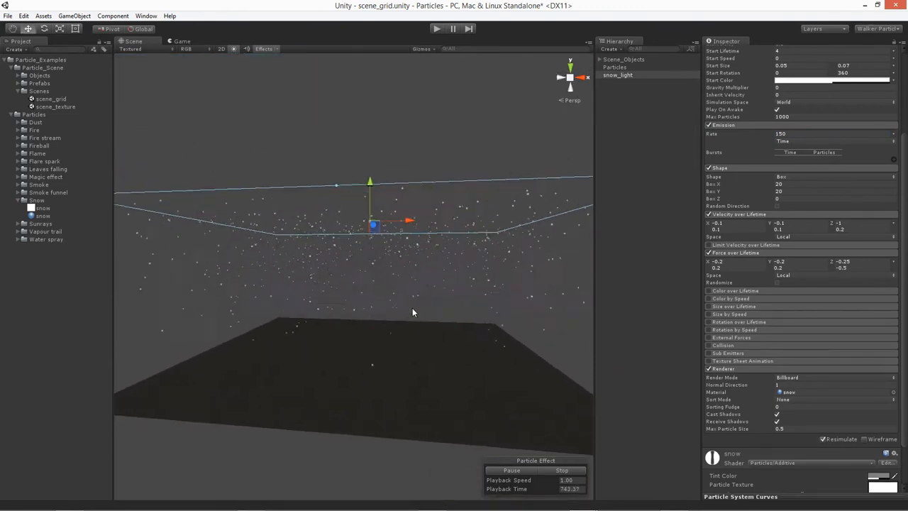
{"action": "left_click_drag", "start_coordinate": [402, 311], "coordinate": [427, 280], "text": "alt"}
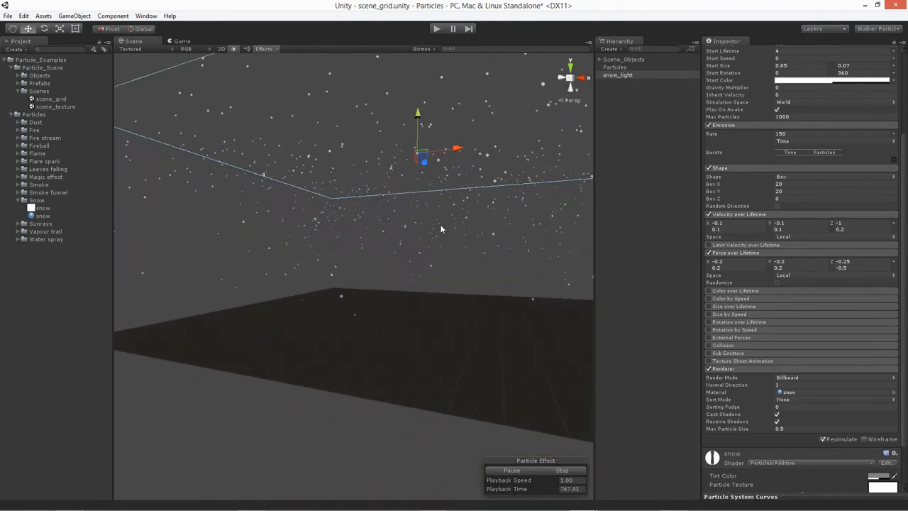
{"action": "middle_click_drag", "start_coordinate": [440, 228], "coordinate": [409, 258]}
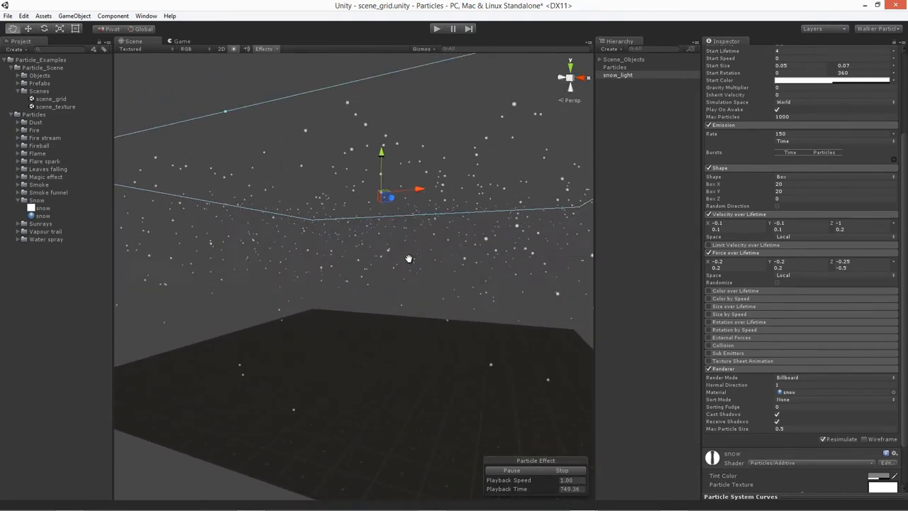
{"action": "left_click", "coordinate": [748, 345]}
{"action": "middle_click_drag", "start_coordinate": [434, 292], "coordinate": [410, 241]}
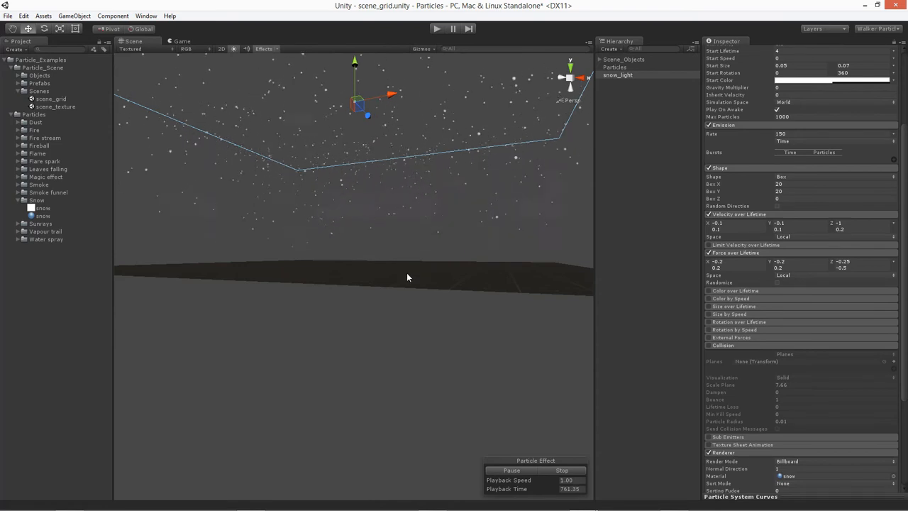
{"action": "middle_click_drag", "start_coordinate": [535, 161], "coordinate": [520, 223]}
Try a Start Lifetime of 0.05 on snow_light to test how lifetime limits the fall of the flakes
{"action": "scroll", "coordinate": [740, 103], "scroll_direction": "up", "scroll_amount": 4}
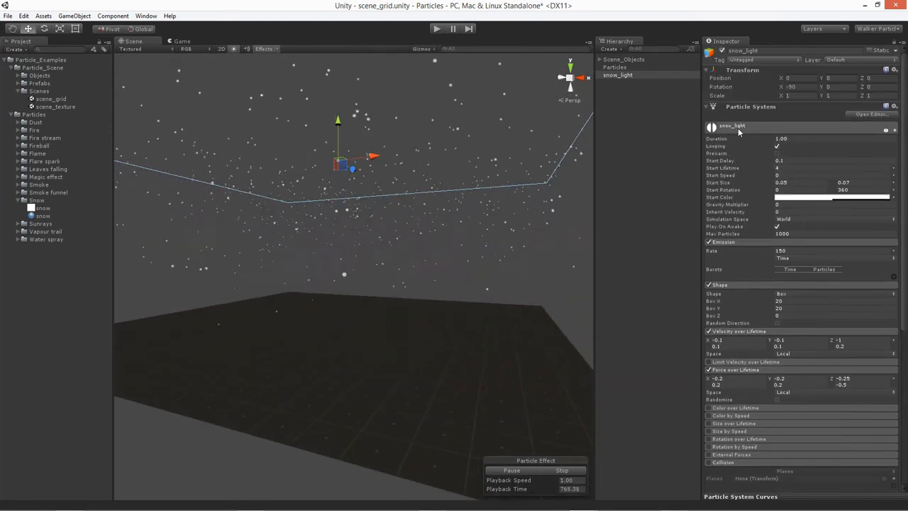
{"action": "left_click", "coordinate": [778, 169]}
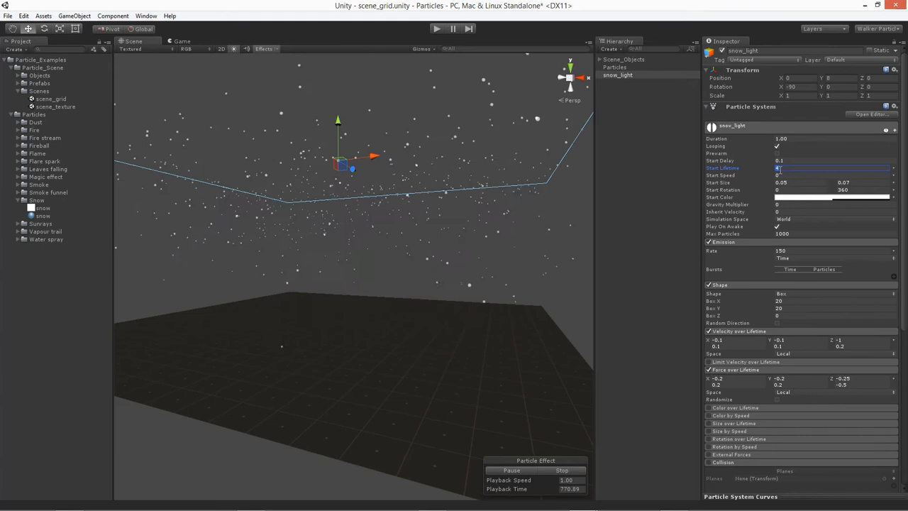
{"action": "left_click", "coordinate": [727, 184]}
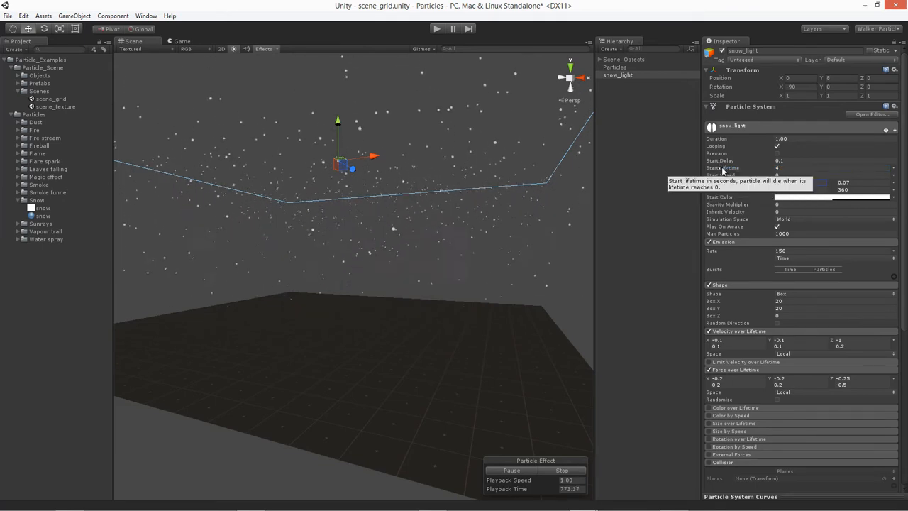
{"action": "left_click", "coordinate": [780, 168]}
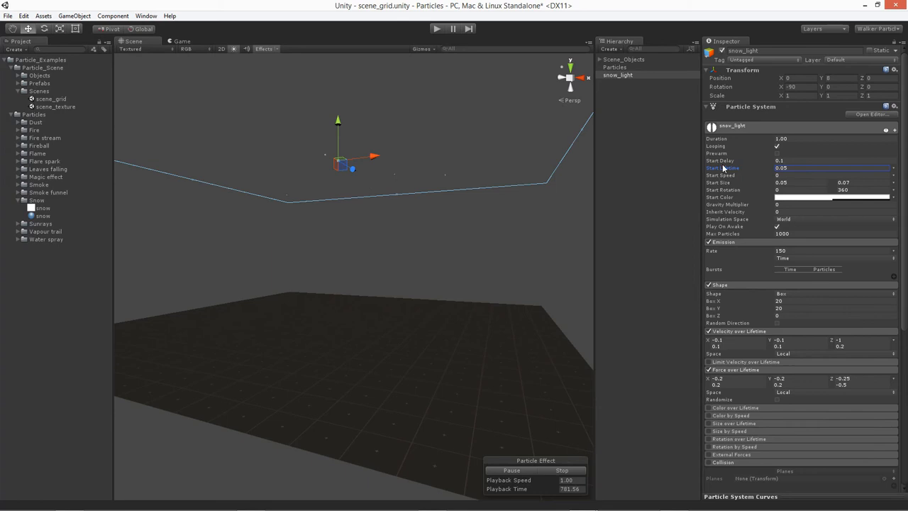
Set the snow's Start Lifetime to 10 and check the flakes' fall toward the ground plane
{"action": "left_click", "coordinate": [793, 168]}
{"action": "middle_click_drag", "start_coordinate": [319, 336], "coordinate": [346, 270]}
{"action": "left_click_drag", "start_coordinate": [347, 270], "coordinate": [386, 311], "text": "alt"}
{"action": "middle_click_drag", "start_coordinate": [385, 311], "coordinate": [327, 351]}
{"action": "scroll", "coordinate": [349, 316], "scroll_direction": "up", "scroll_amount": 3}
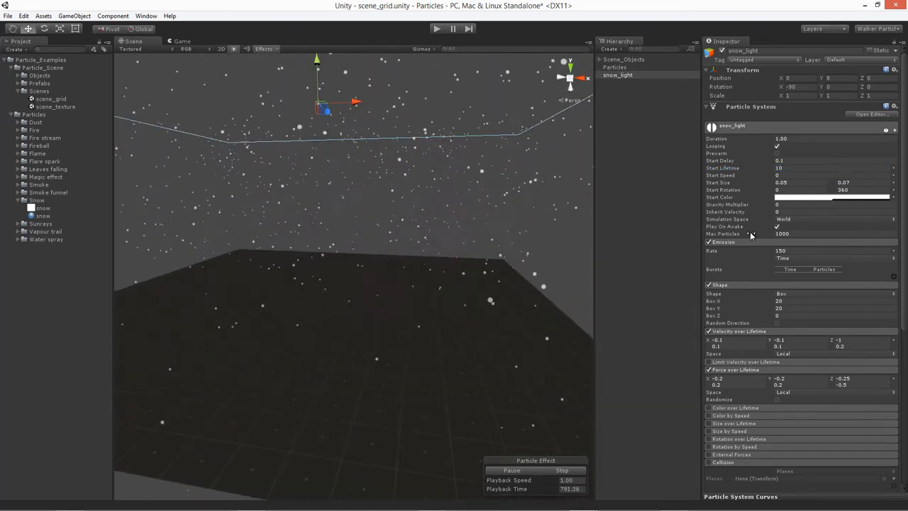
Enable Collision for the snow in World mode, with Bounce 0 and Dampen 1
{"action": "scroll", "coordinate": [719, 243], "scroll_direction": "down", "scroll_amount": 2}
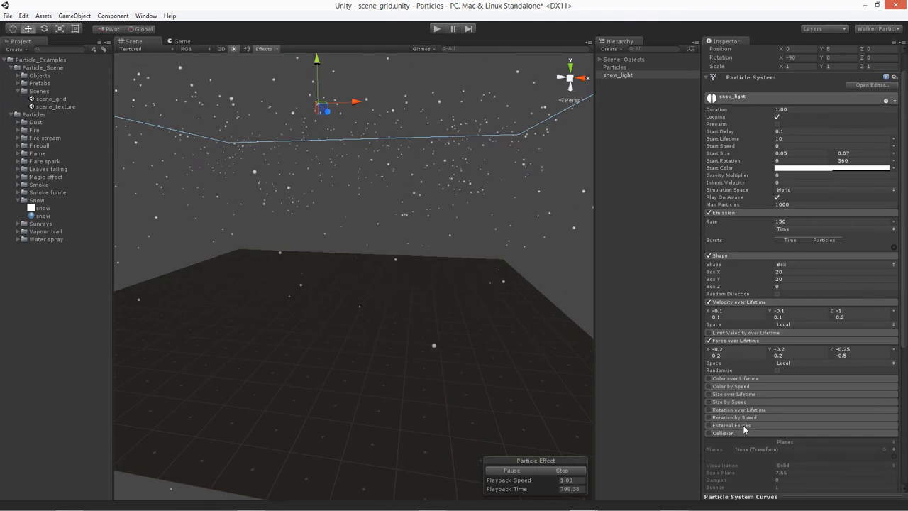
{"action": "scroll", "coordinate": [741, 433], "scroll_direction": "down", "scroll_amount": 5}
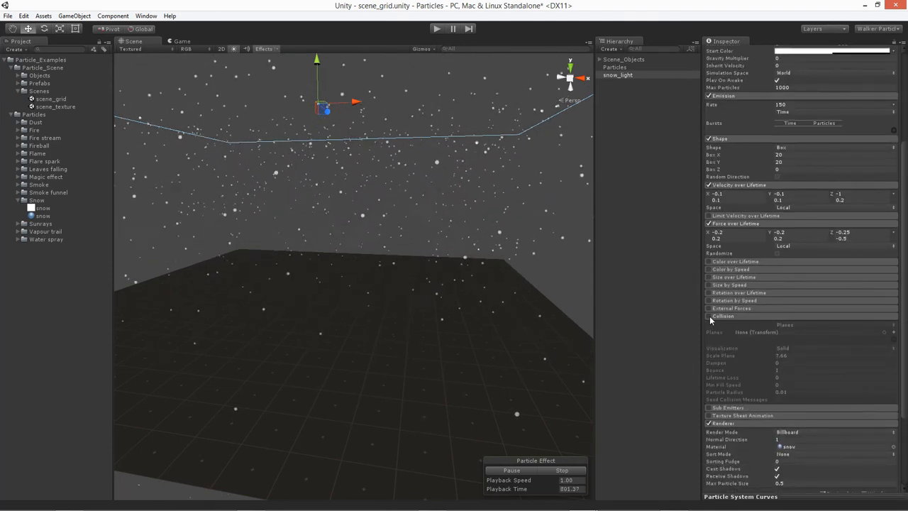
{"action": "left_click", "coordinate": [709, 316]}
{"action": "left_click", "coordinate": [781, 324]}
{"action": "left_click", "coordinate": [784, 336]}
{"action": "left_click", "coordinate": [784, 340]}
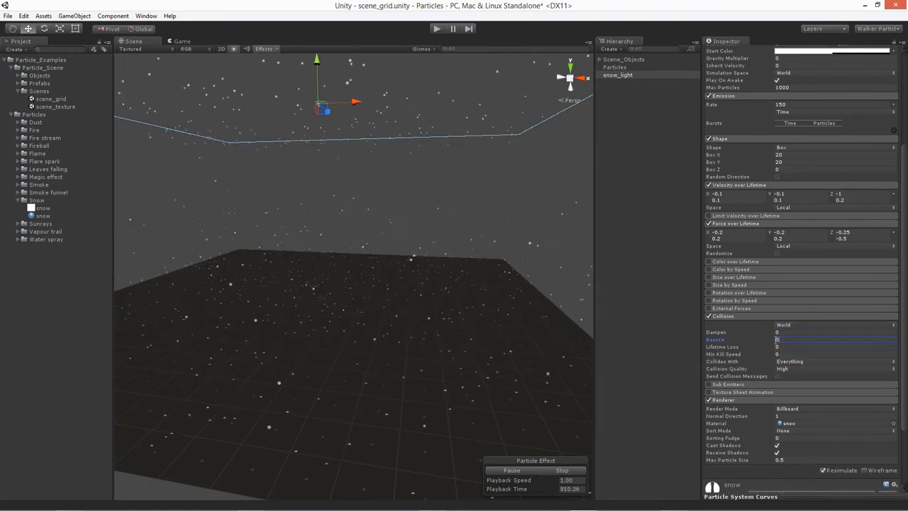
{"action": "type", "text": "0"}
{"action": "left_click", "coordinate": [784, 333]}
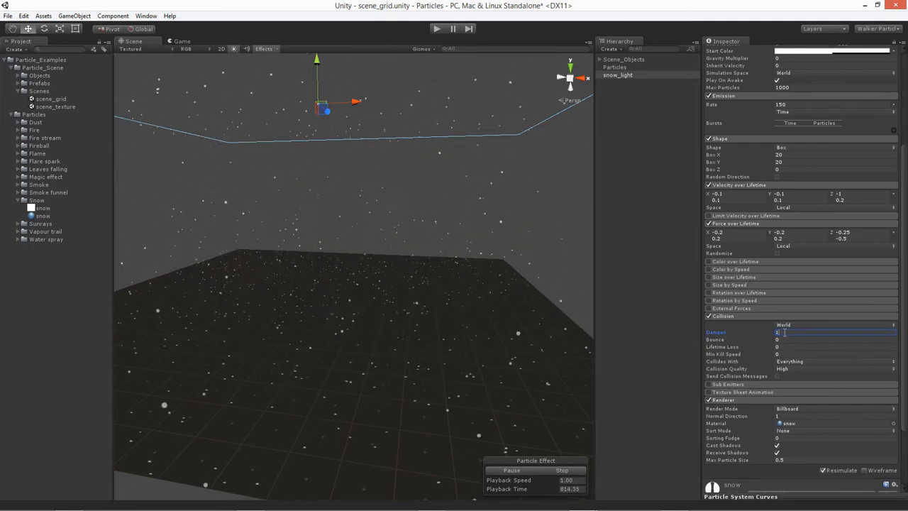
Examine from several angles how the flakes land on the ground plane, including with the particle system deselected
{"action": "left_click_drag", "start_coordinate": [485, 262], "coordinate": [448, 248], "text": "alt"}
{"action": "left_click_drag", "start_coordinate": [298, 348], "coordinate": [453, 349], "text": "alt"}
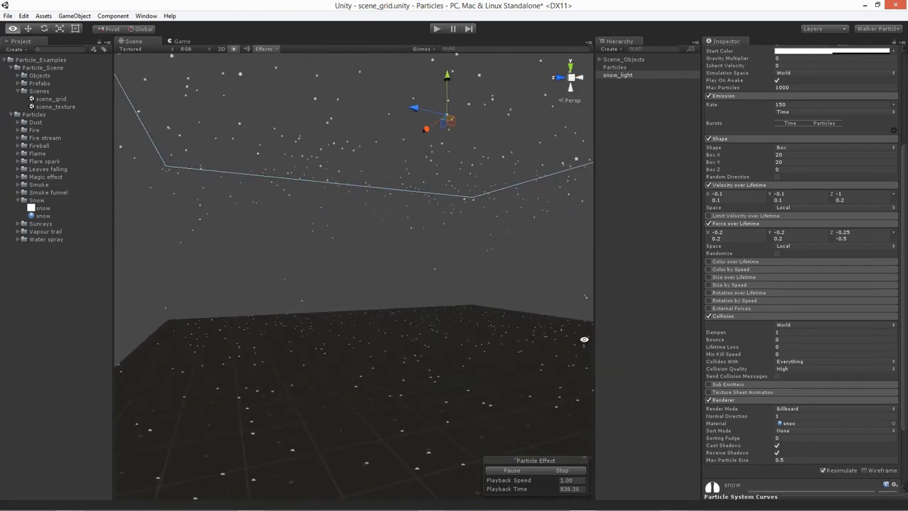
{"action": "left_click_drag", "start_coordinate": [418, 348], "coordinate": [283, 343], "text": "alt"}
{"action": "scroll", "coordinate": [291, 342], "scroll_direction": "down", "scroll_amount": 4}
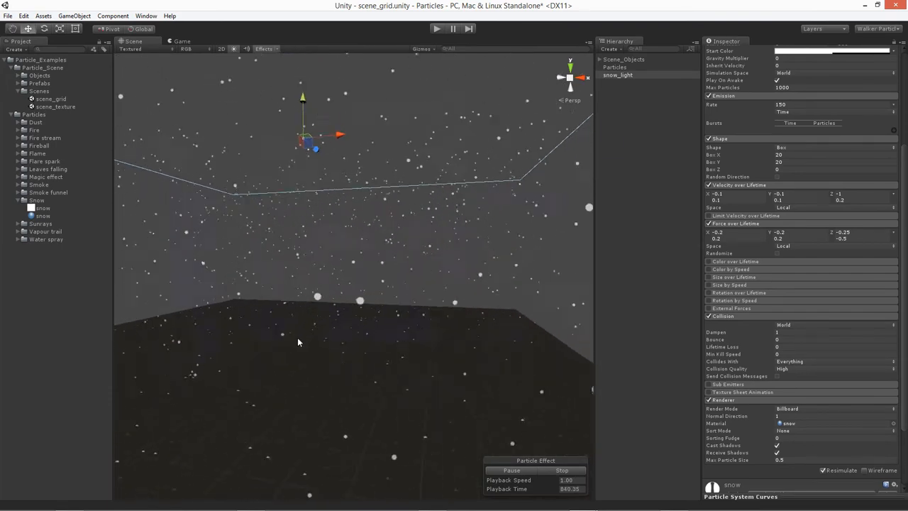
{"action": "left_click_drag", "start_coordinate": [341, 346], "coordinate": [402, 359], "text": "alt"}
{"action": "middle_click_drag", "start_coordinate": [275, 309], "coordinate": [304, 323]}
{"action": "scroll", "coordinate": [303, 322], "scroll_direction": "up", "scroll_amount": 3}
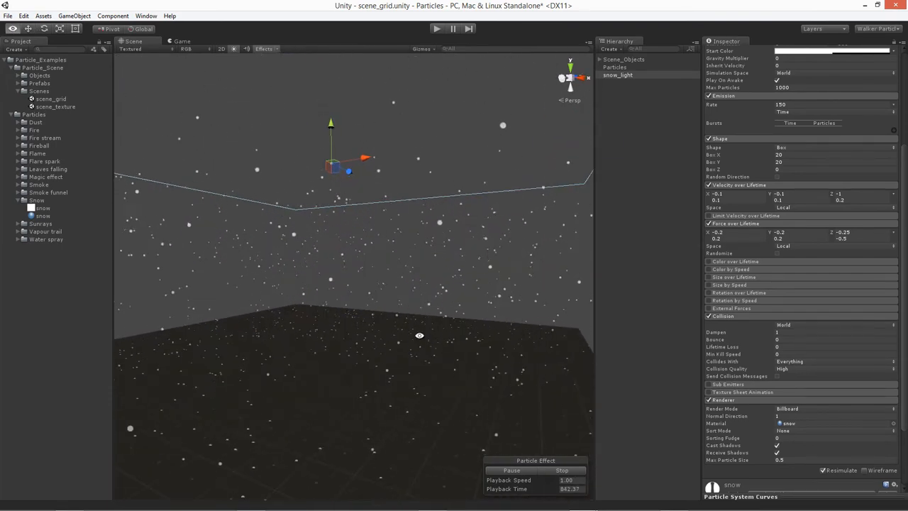
{"action": "left_click_drag", "start_coordinate": [419, 334], "coordinate": [411, 335], "text": "alt"}
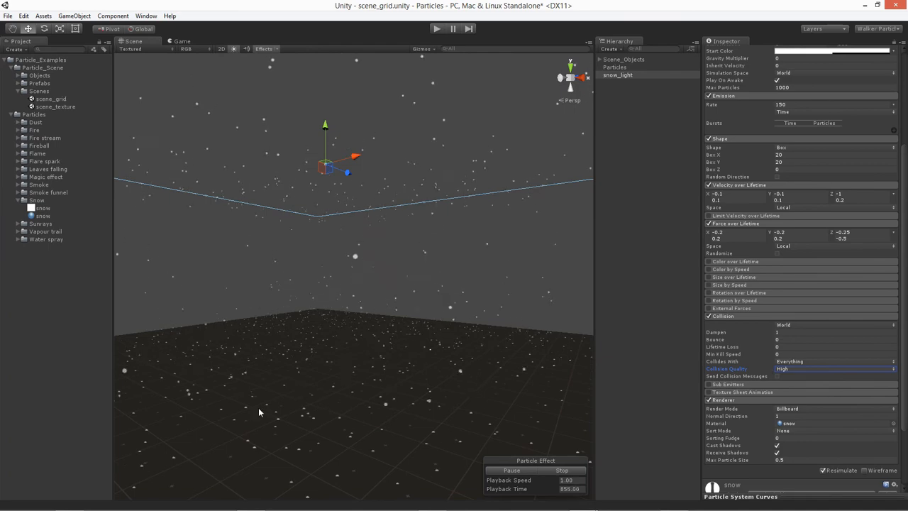
{"action": "middle_click_drag", "start_coordinate": [343, 357], "coordinate": [373, 351]}
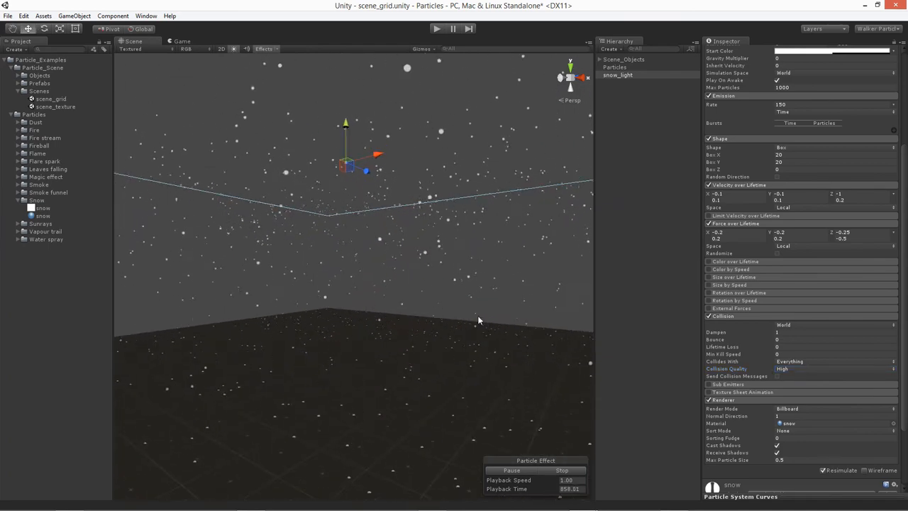
{"action": "scroll", "coordinate": [393, 407], "scroll_direction": "down", "scroll_amount": 3}
{"action": "left_click", "coordinate": [619, 85]}
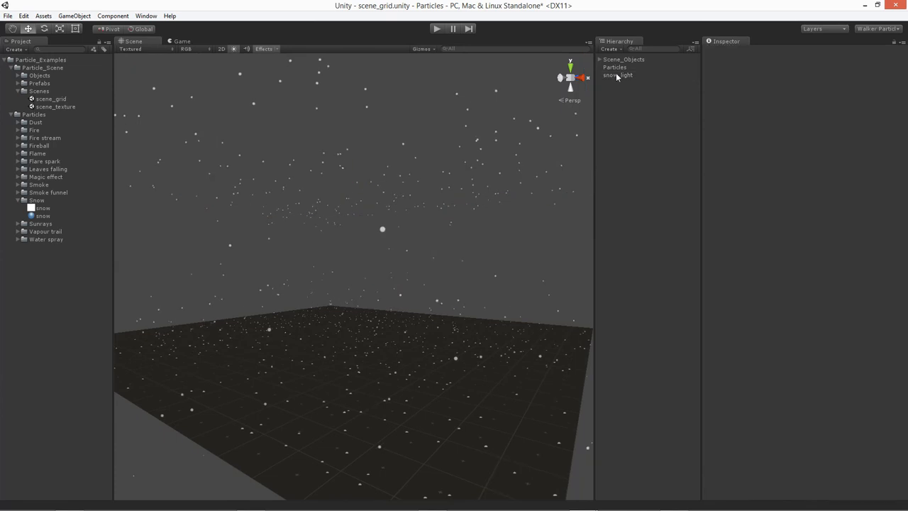
Save snow_light as a prefab in the Snow folder and select its instance in the scene
{"action": "left_click", "coordinate": [616, 75]}
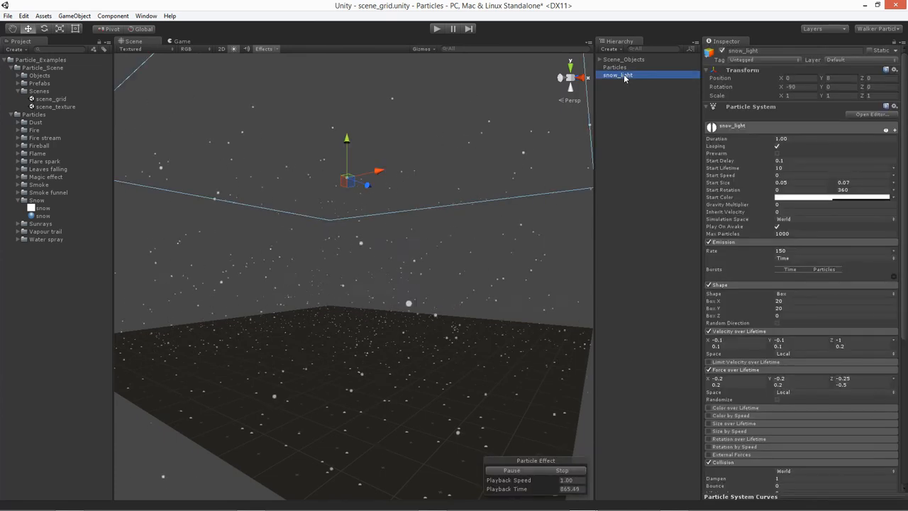
{"action": "left_click_drag", "start_coordinate": [634, 78], "coordinate": [37, 202]}
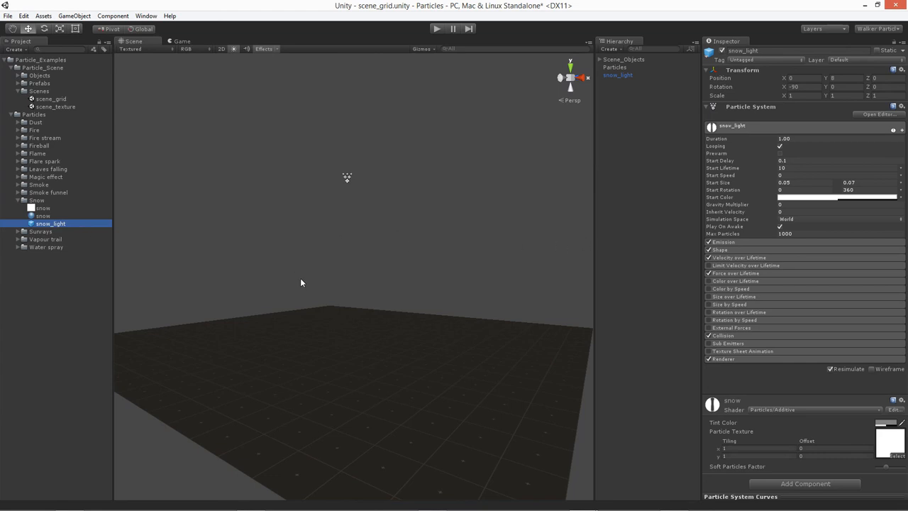
{"action": "right_click_drag", "start_coordinate": [300, 282], "coordinate": [369, 290]}
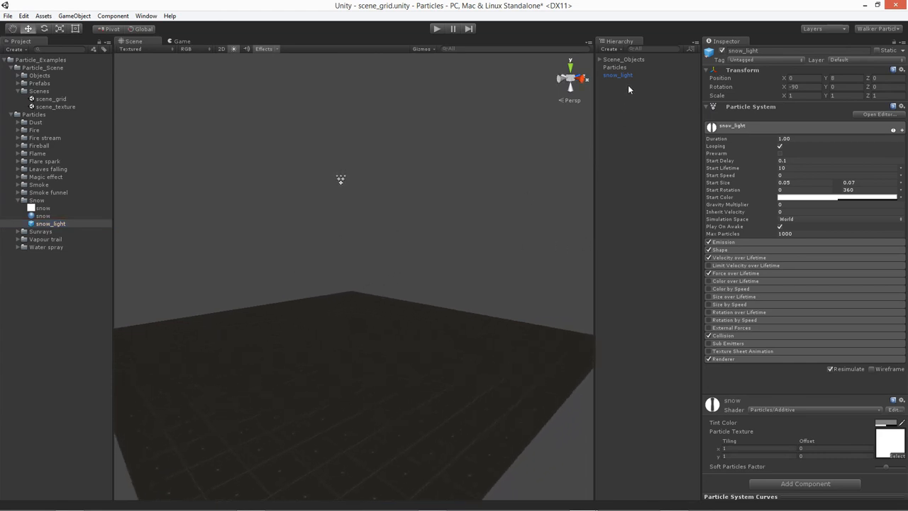
{"action": "left_click", "coordinate": [625, 78]}
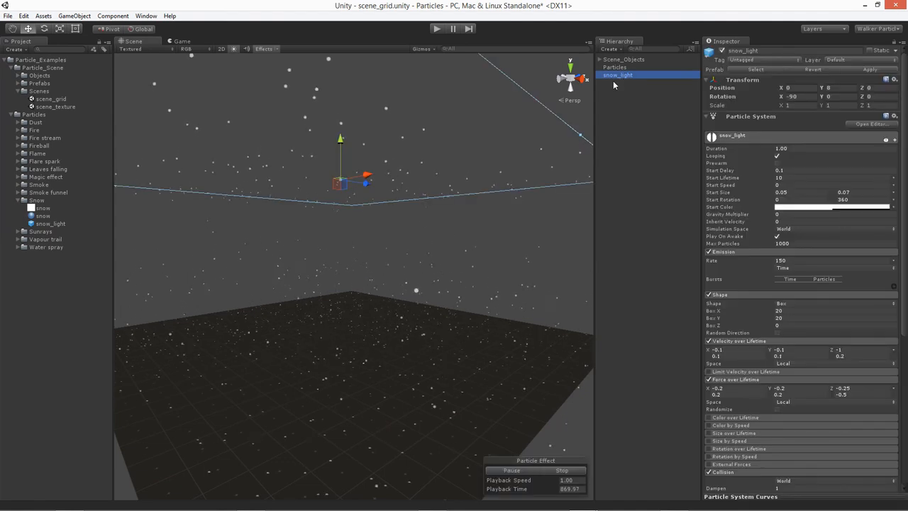